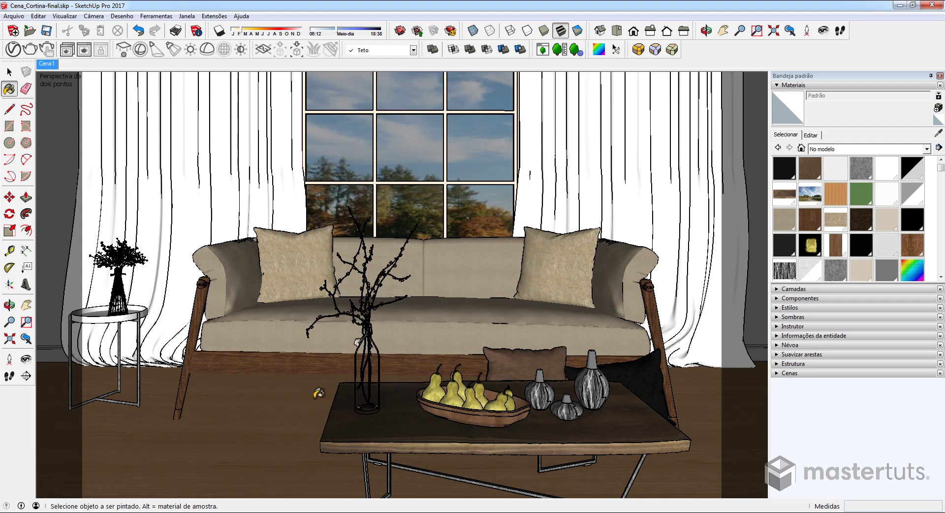
- Re-render the scene in V-Ray, then close the render view
click(81, 52)
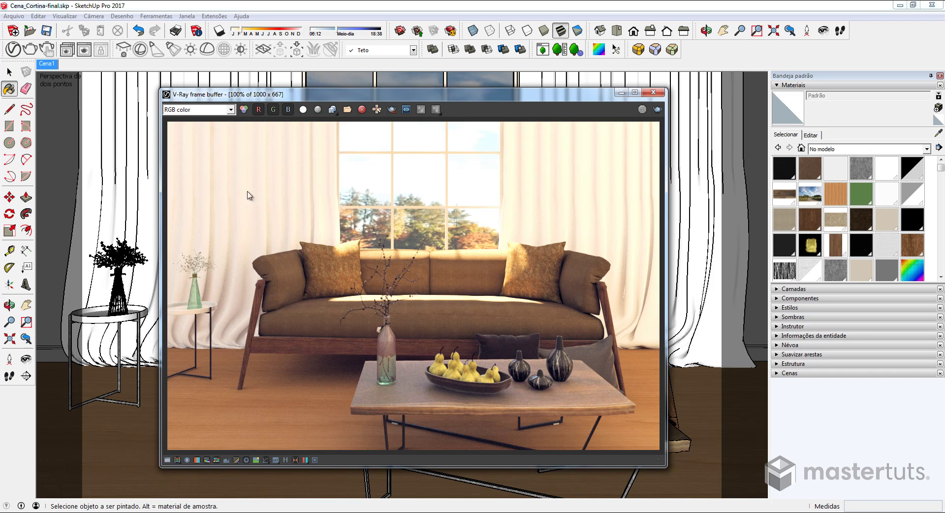
click(391, 109)
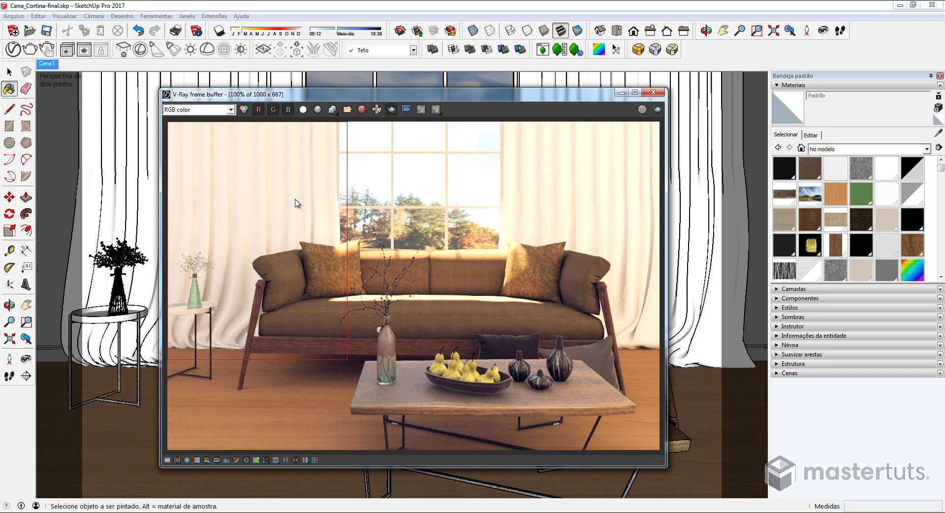
click(653, 92)
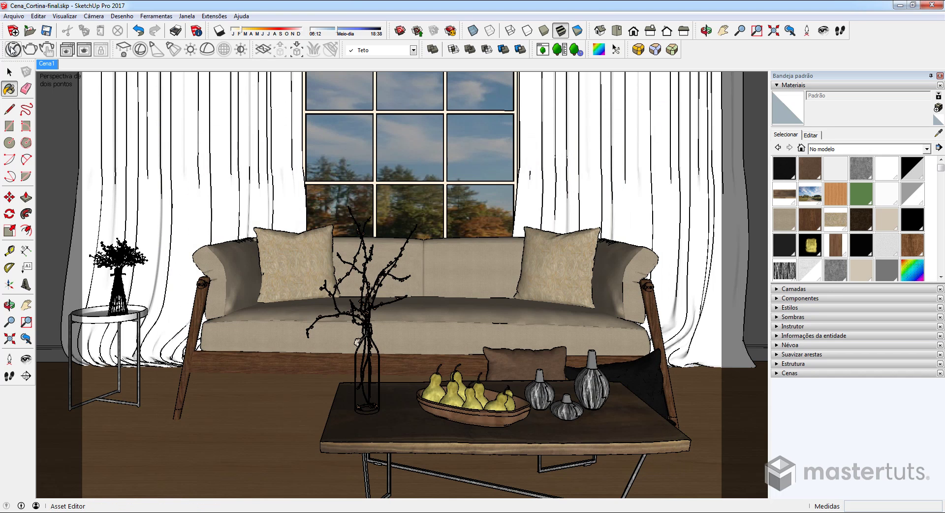
- Add a new Generic V-Ray material and name it cortina
click(14, 49)
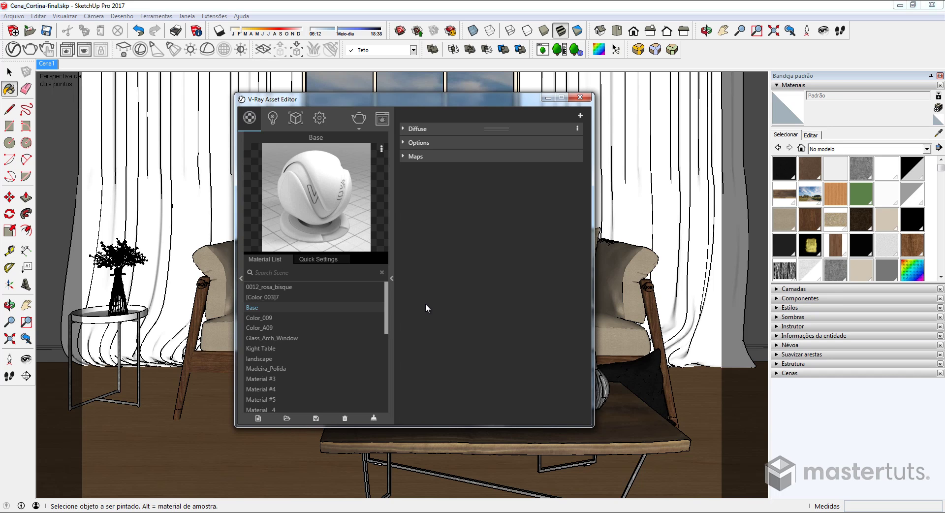
click(257, 419)
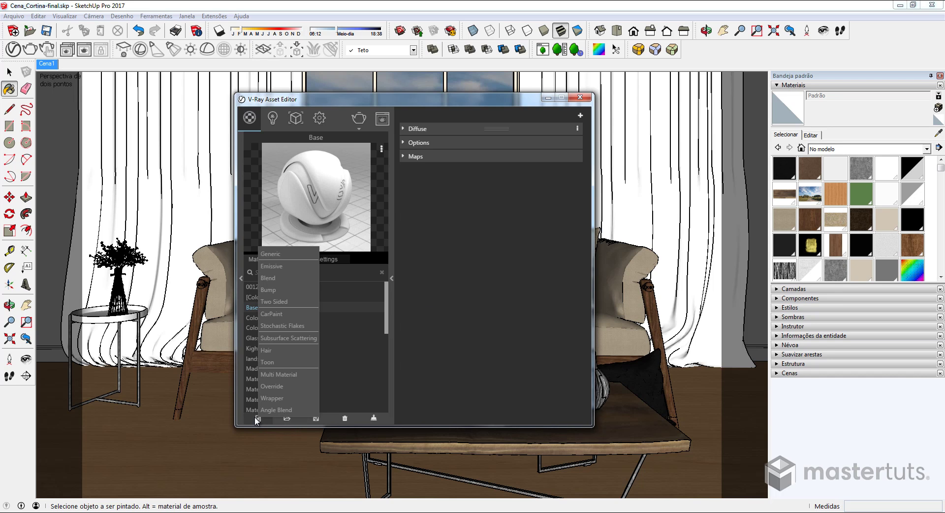
click(281, 254)
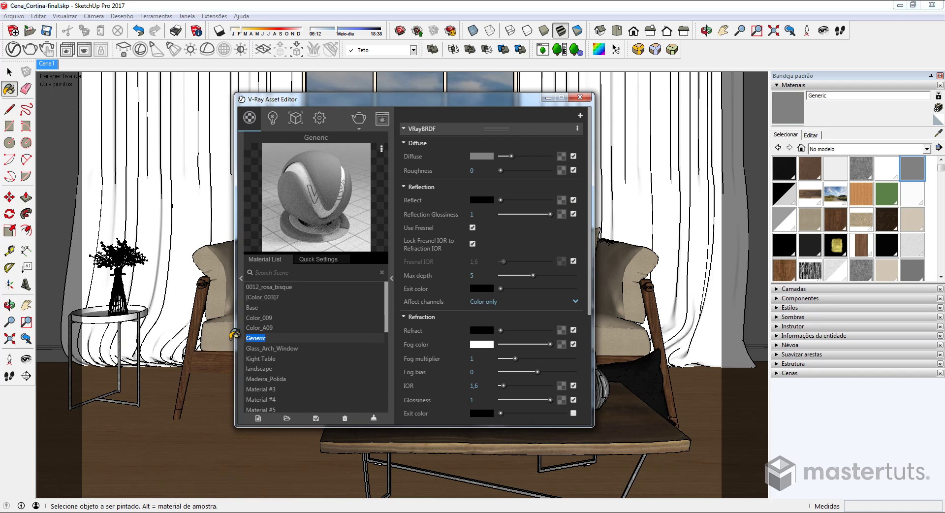
text(cor)
- Add a Two Sided V-Ray material and rename it cortinaTwoSided
click(253, 420)
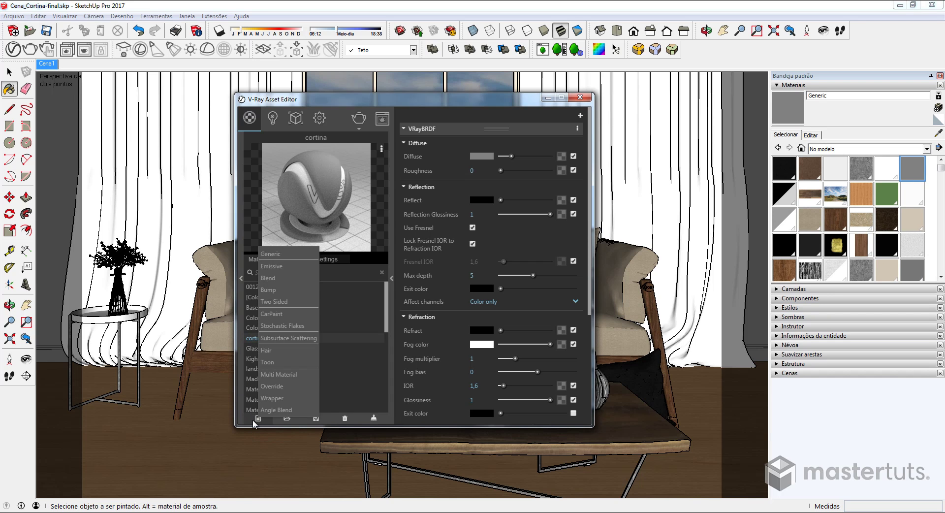
click(279, 302)
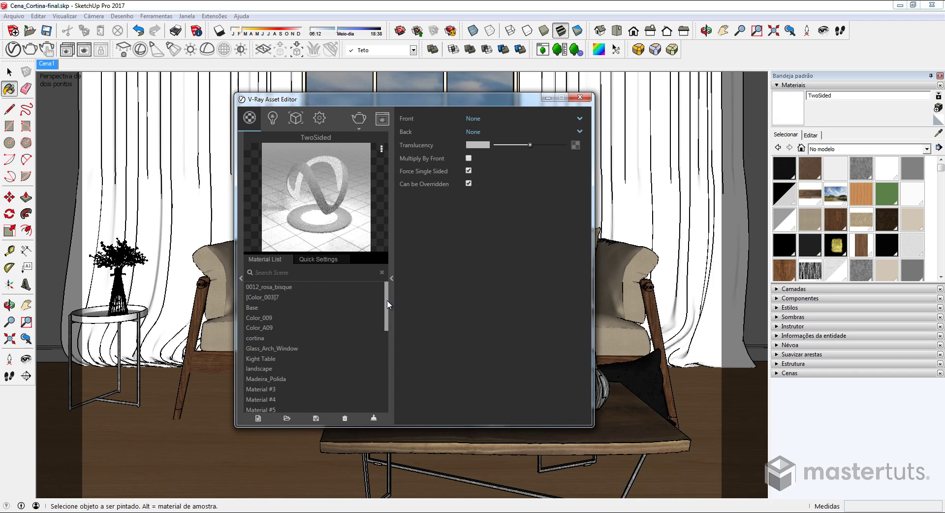
drag(387, 299, 388, 385)
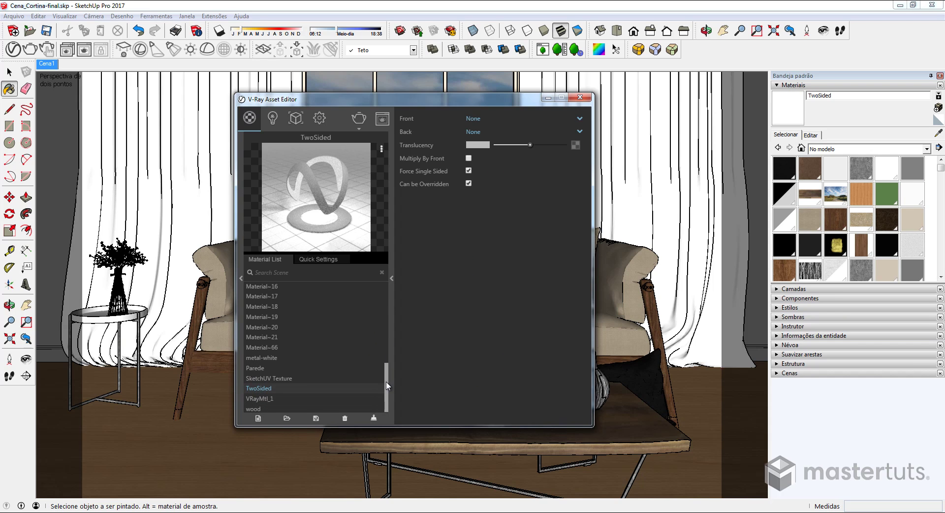
double_click(249, 390)
text(cortina)
key(Return)
- Scroll back up the material list and select the cortina material
scroll(380, 335, up, 4)
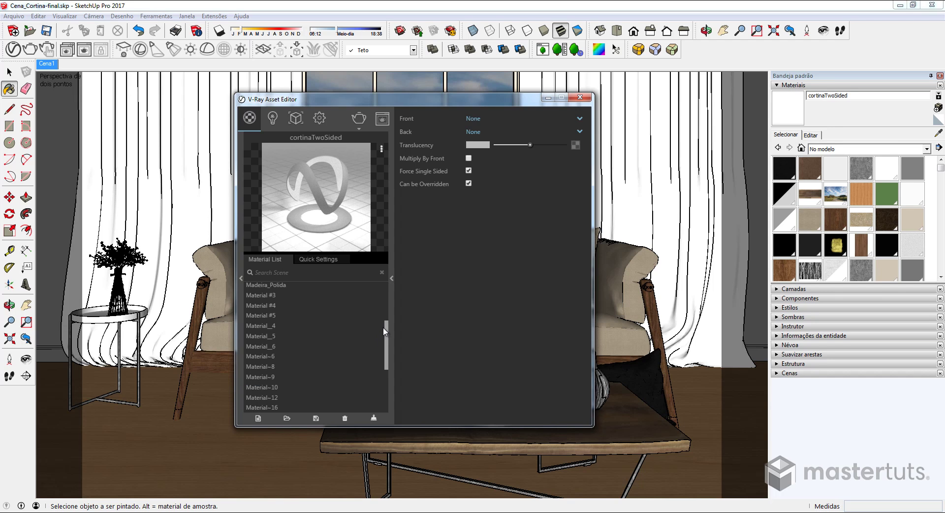
drag(385, 332, 389, 294)
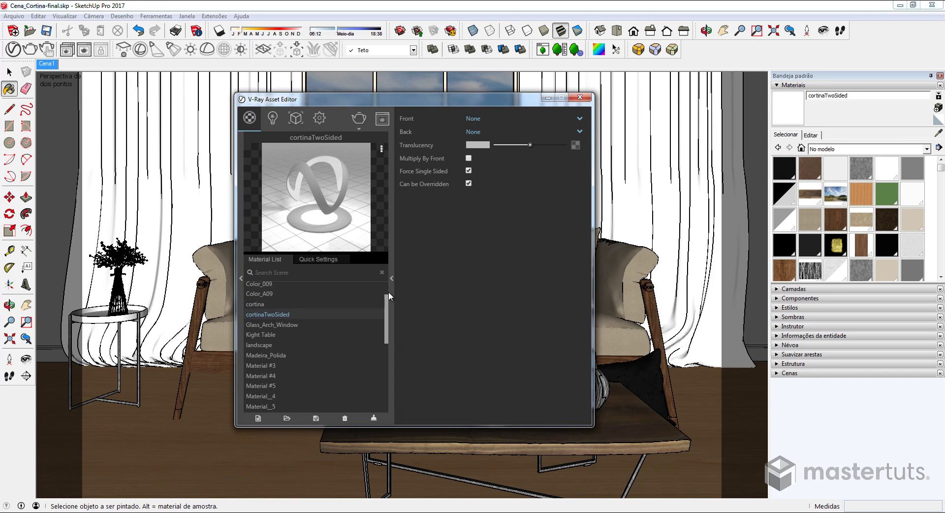
scroll(389, 294, up, 1)
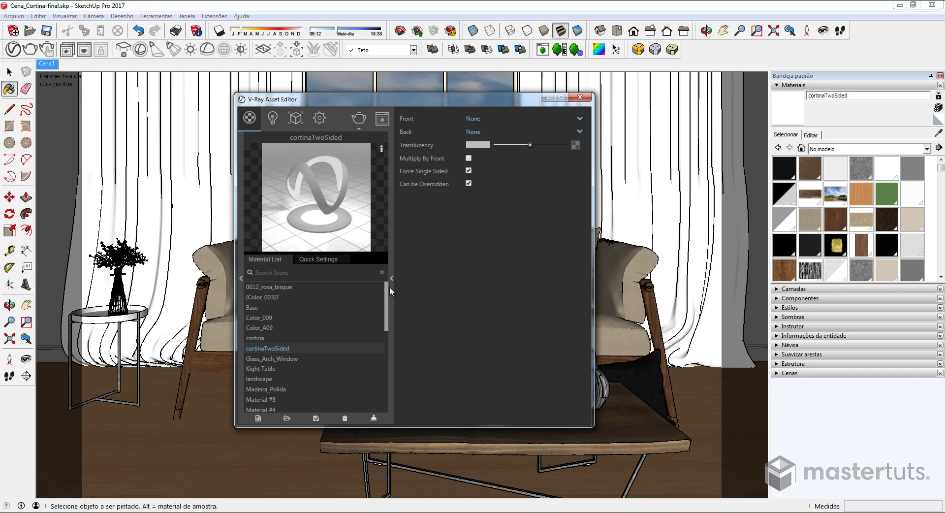
click(250, 338)
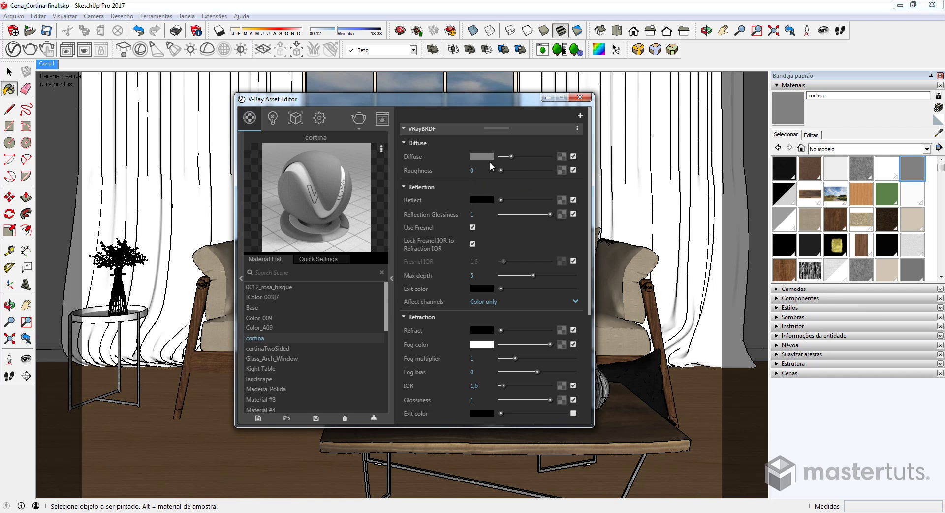
- Give cortina's Diffuse a Falloff texture with Color 1 set to grey 183, 183, 183
click(561, 156)
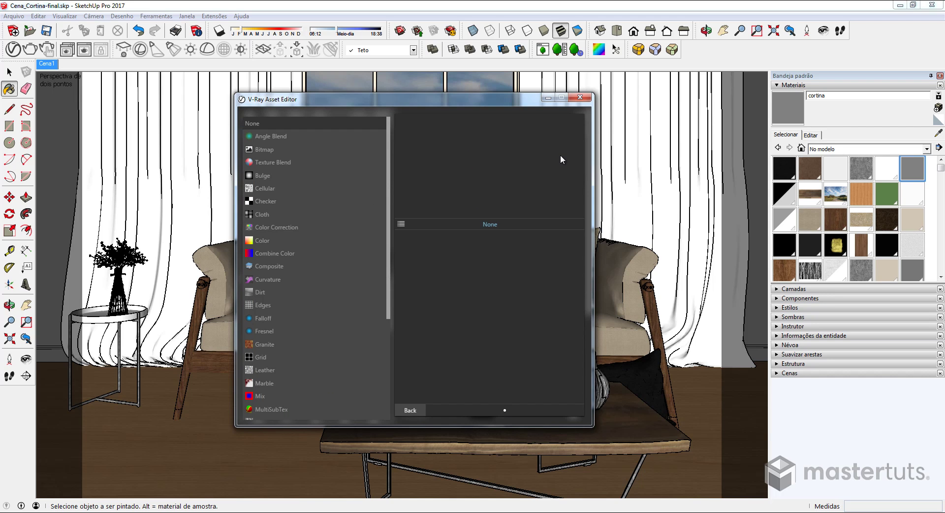
click(272, 319)
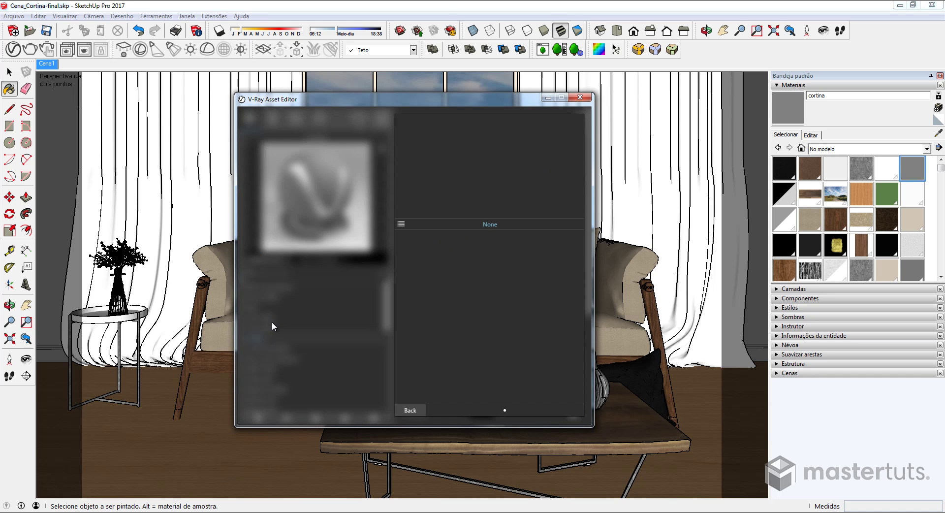
click(482, 257)
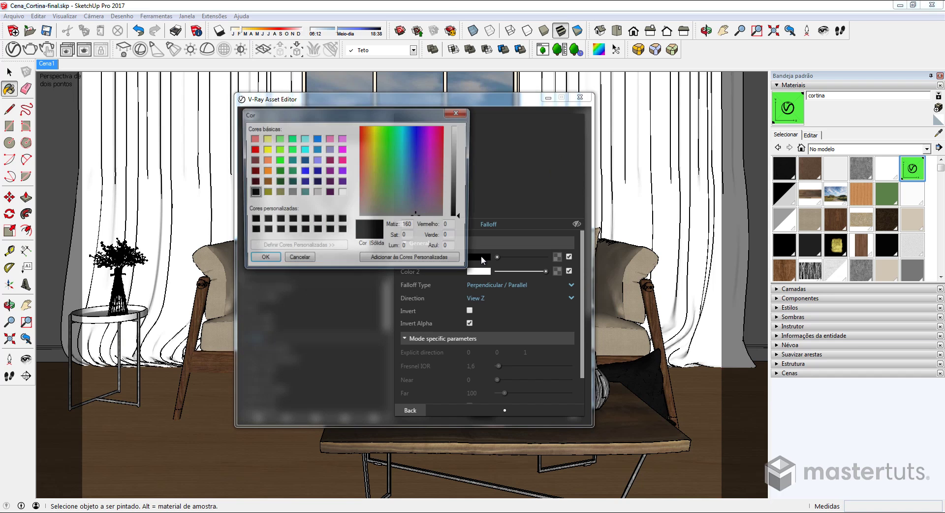
double_click(453, 227)
text(18)
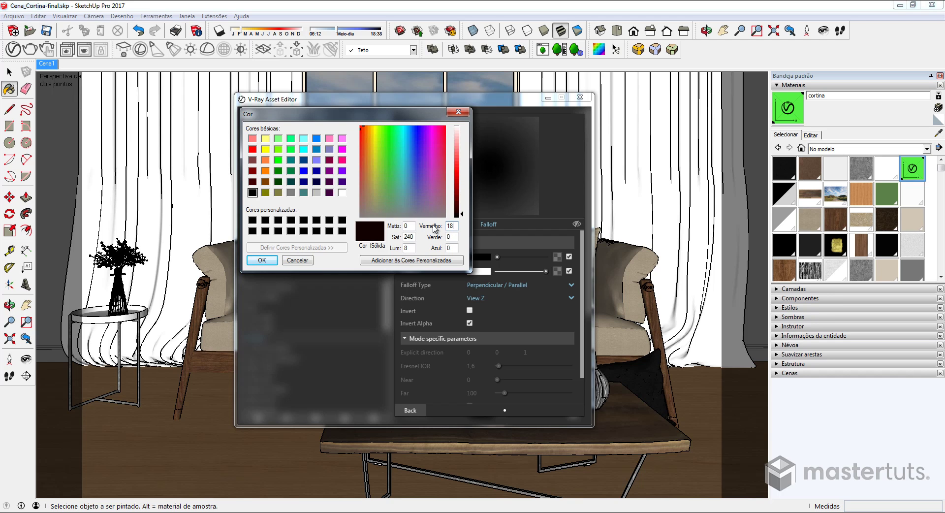
text(3)
key(Tab)
text(18)
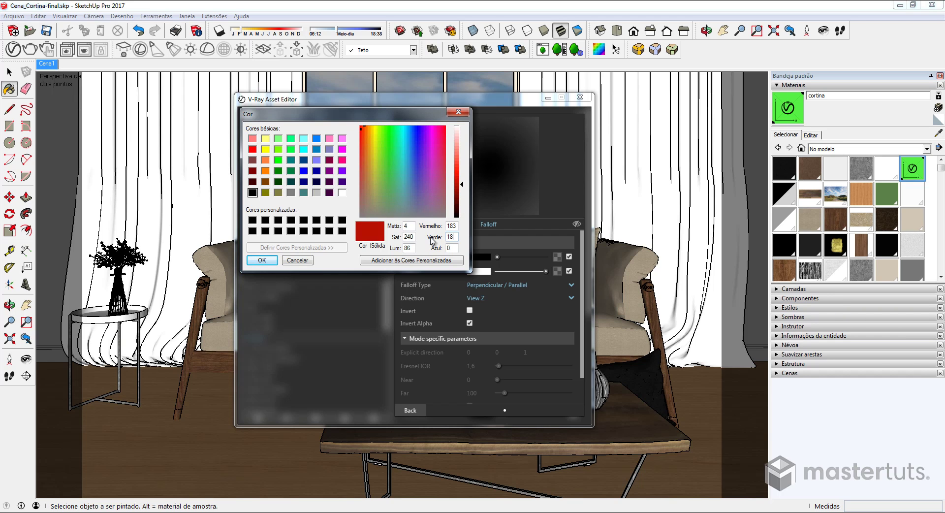
text(3)
key(Tab)
text(83)
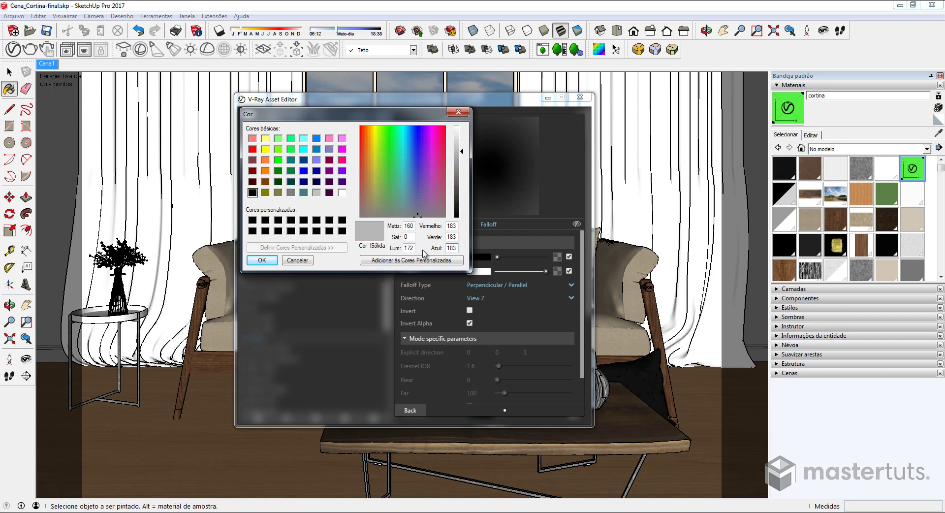
click(263, 260)
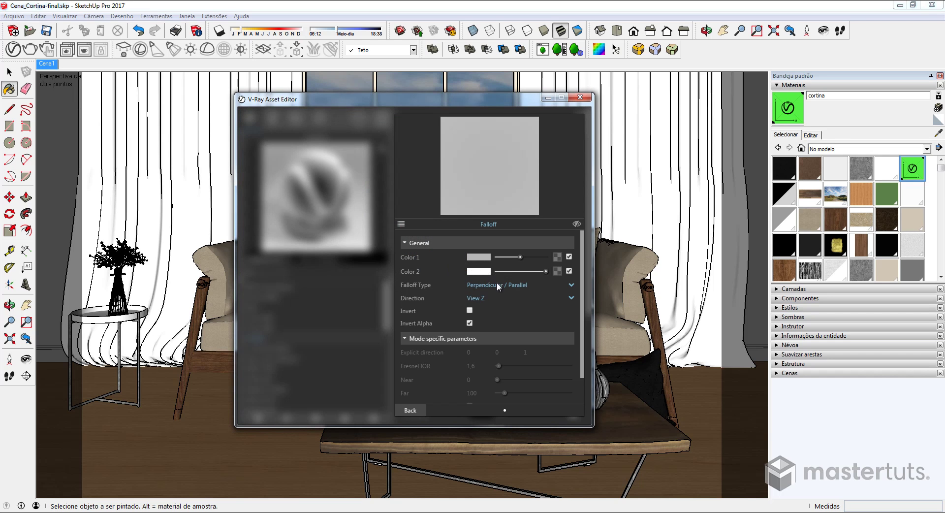
click(413, 410)
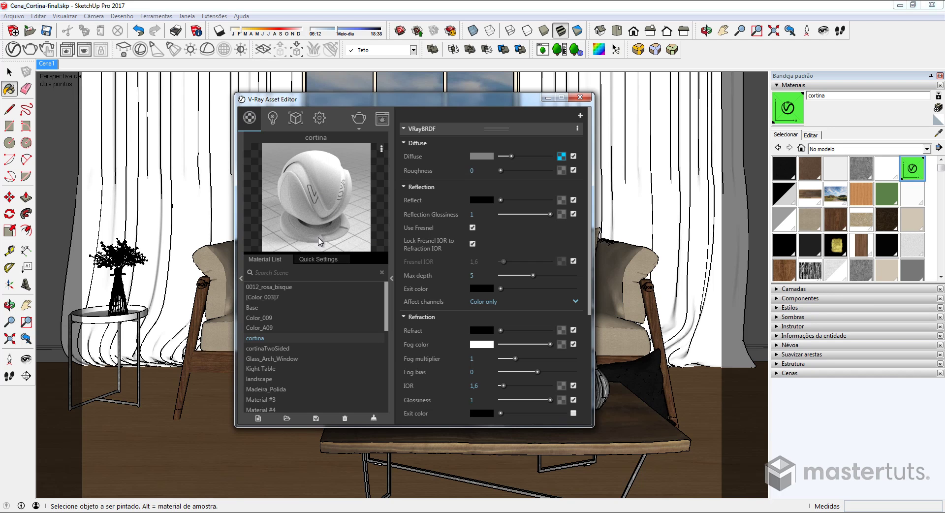
- Set cortinaTwoSided's Front material to cortina and push Translucency to full white
click(264, 349)
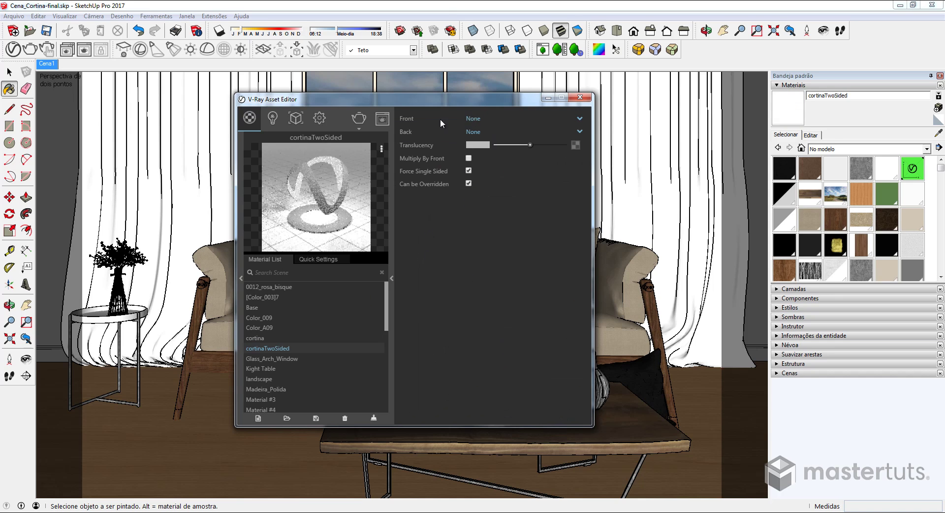
click(488, 119)
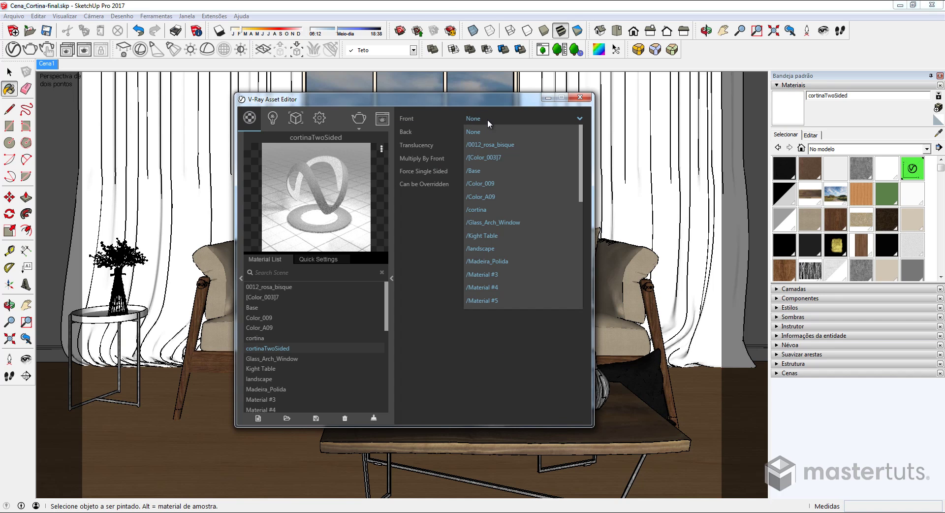
click(486, 210)
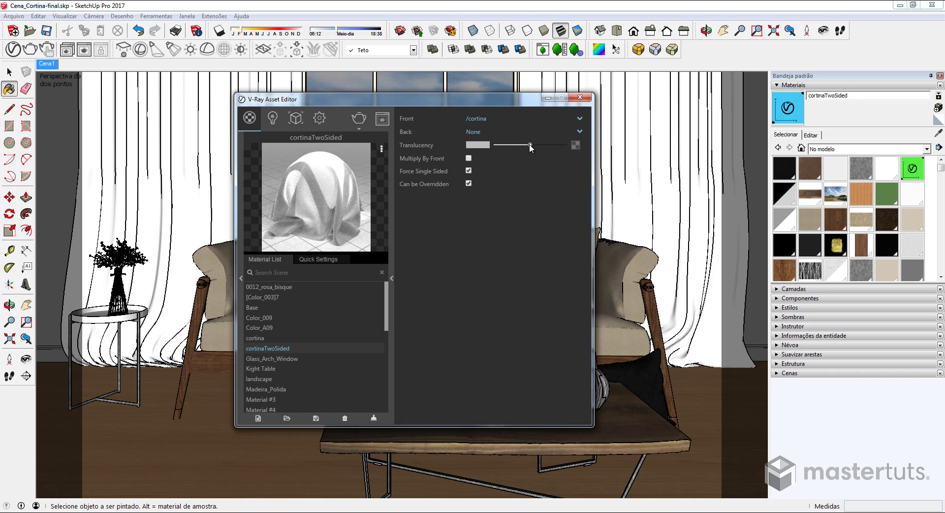
drag(529, 145, 499, 147)
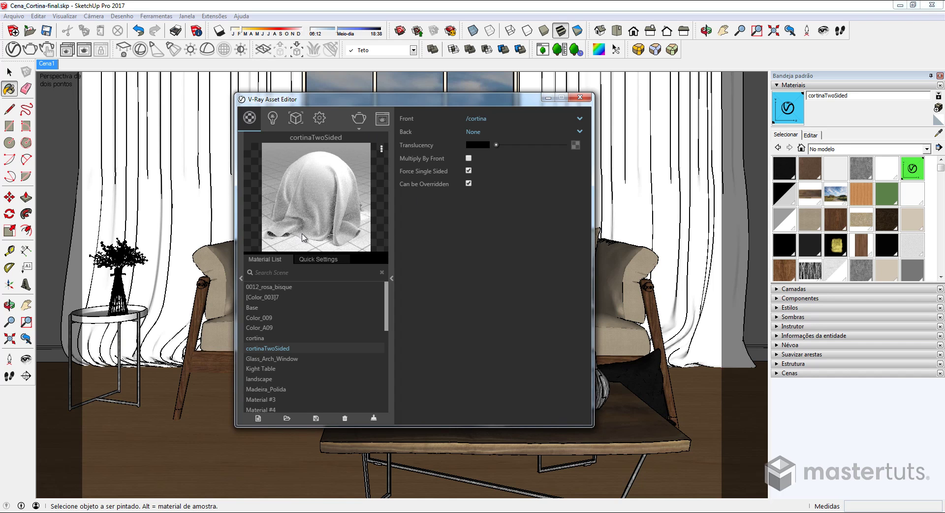
drag(497, 143, 586, 153)
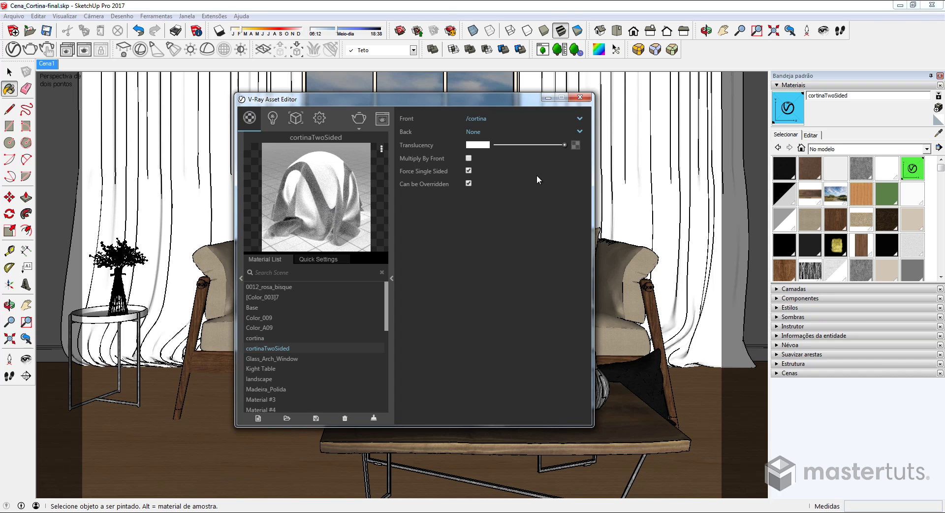
- Set cortinaTwoSided's translucency colour to grey 98, 98, 98
click(485, 147)
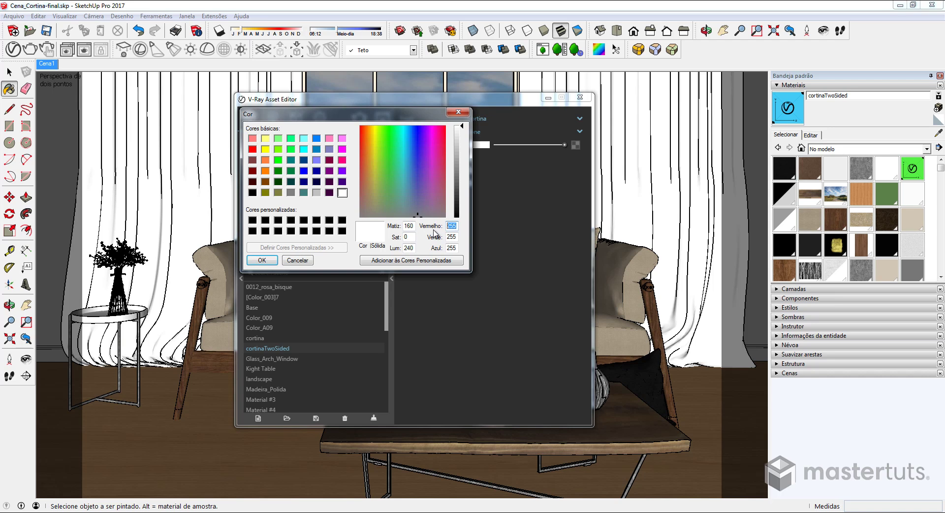
text(98)
key(Tab)
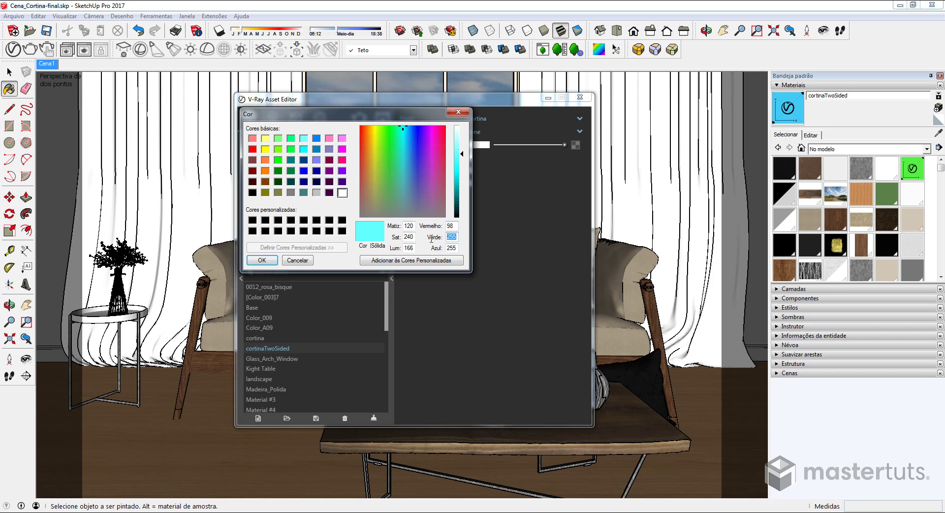
text(98)
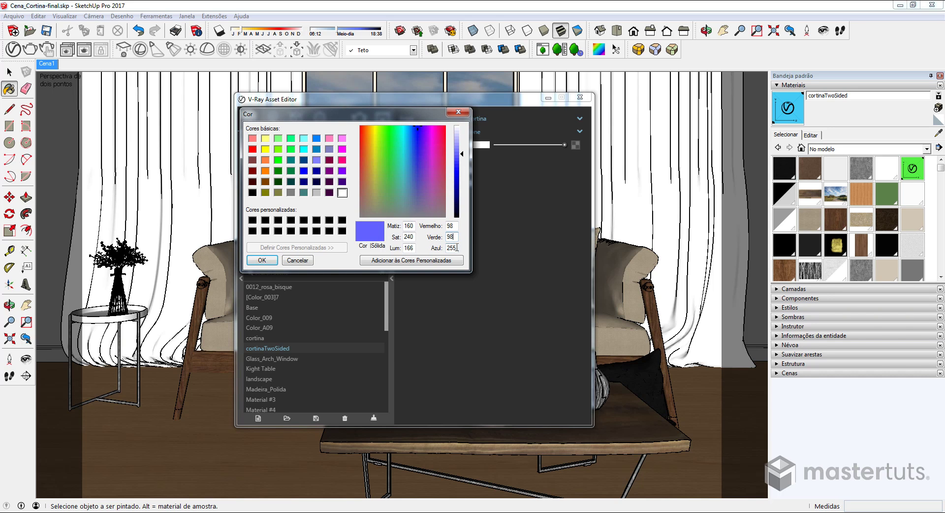
double_click(452, 247)
text(98)
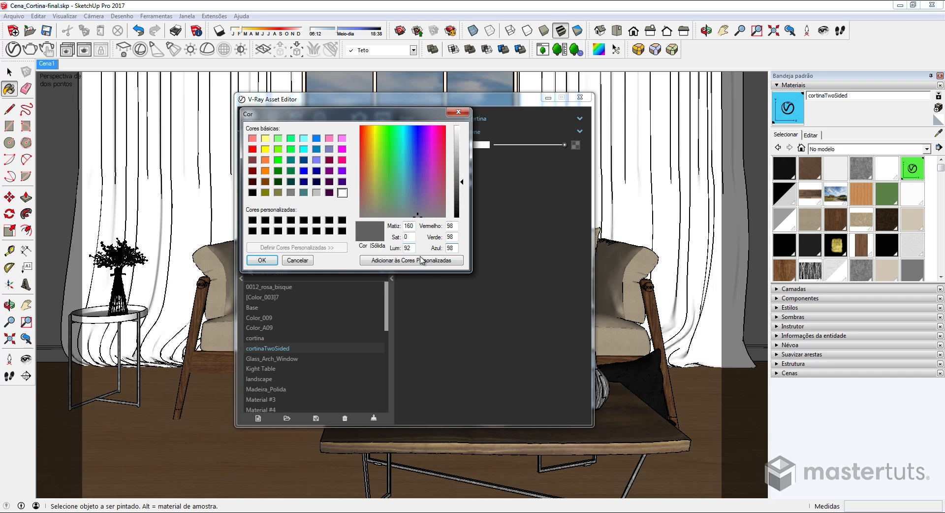
click(262, 260)
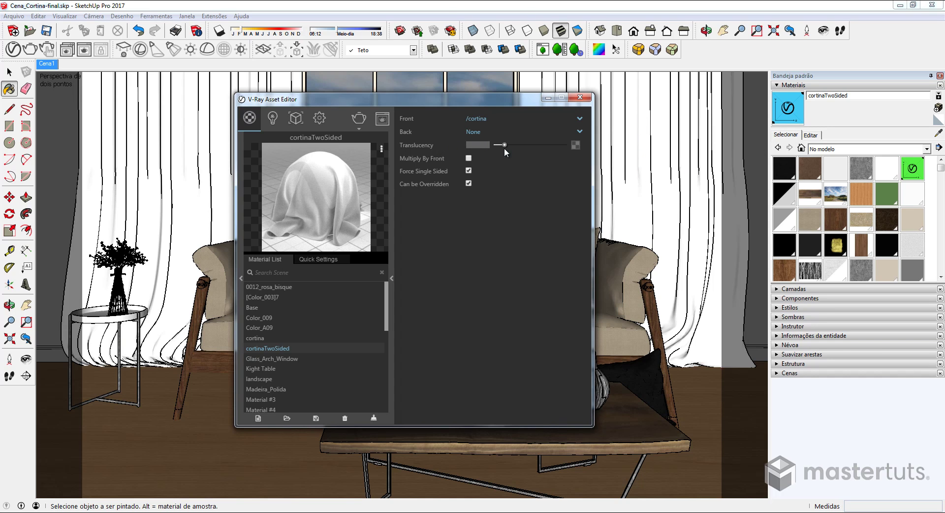
- Remove the material's texture image, make its colour near-white, and minimize the V-Ray editor
click(810, 134)
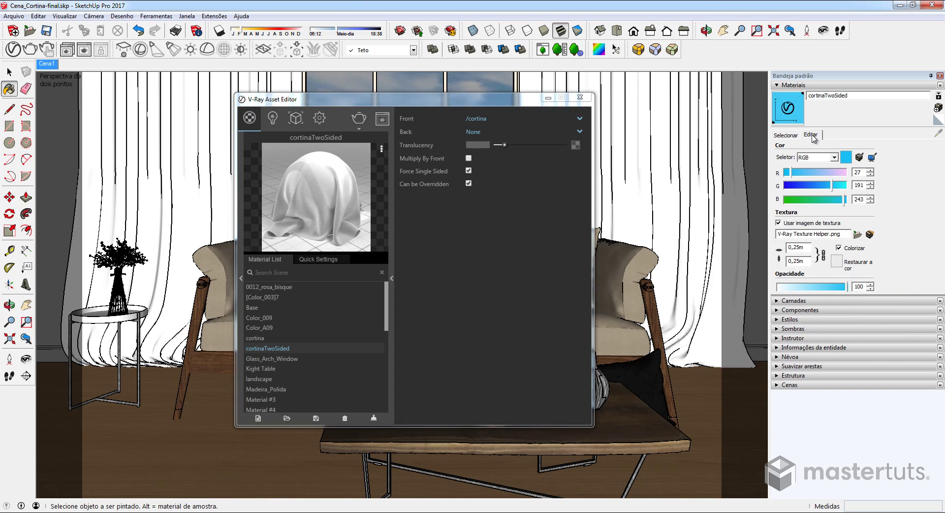
click(778, 223)
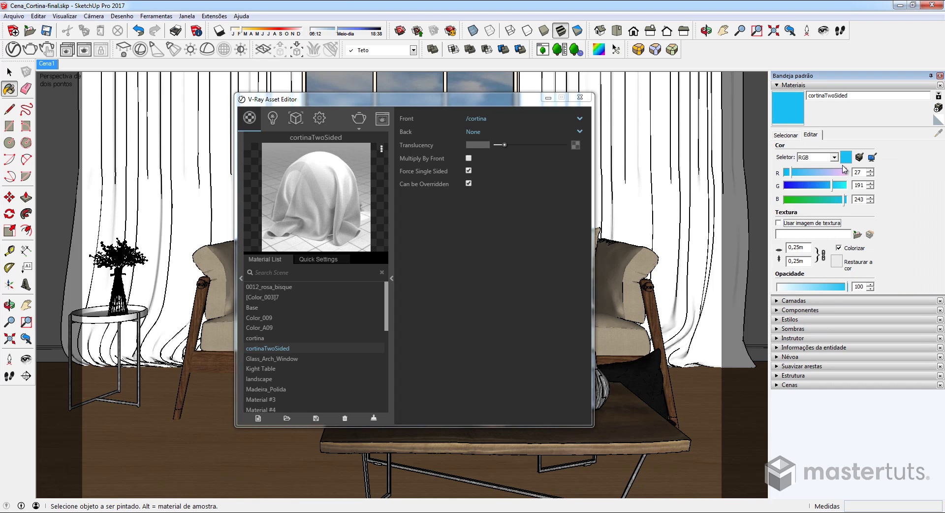
click(843, 172)
click(844, 185)
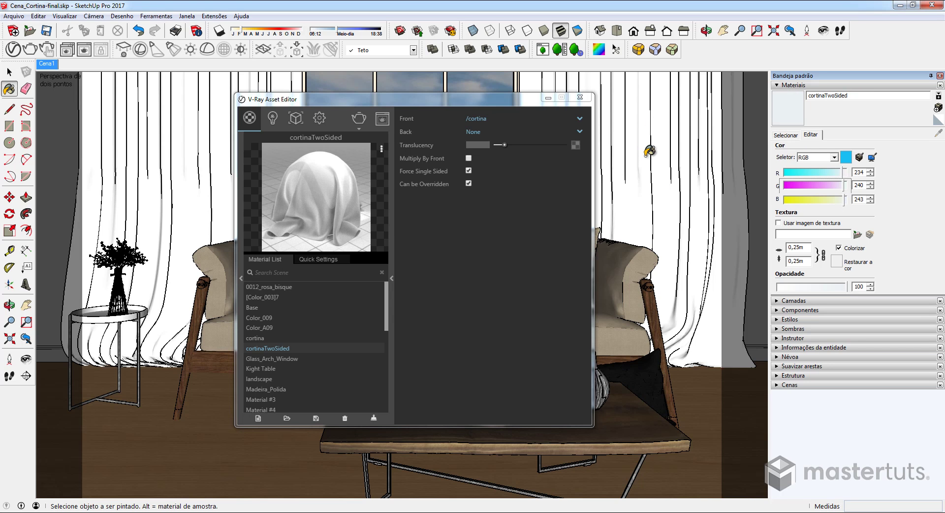
click(549, 99)
key(space)
click(228, 149)
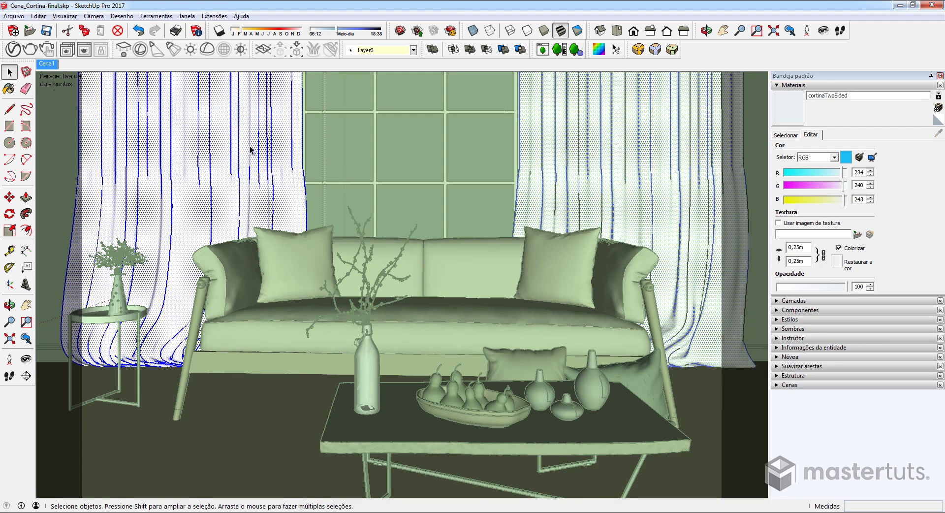
click(788, 108)
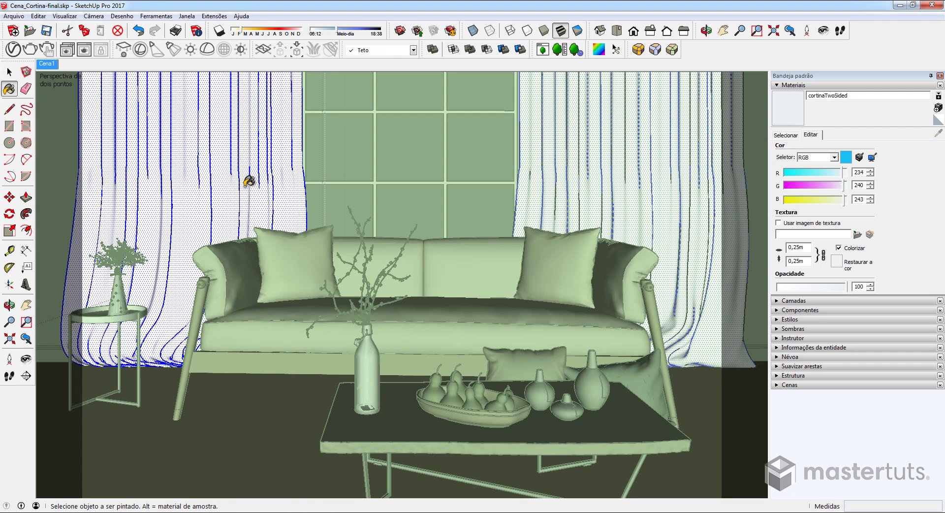
key(space)
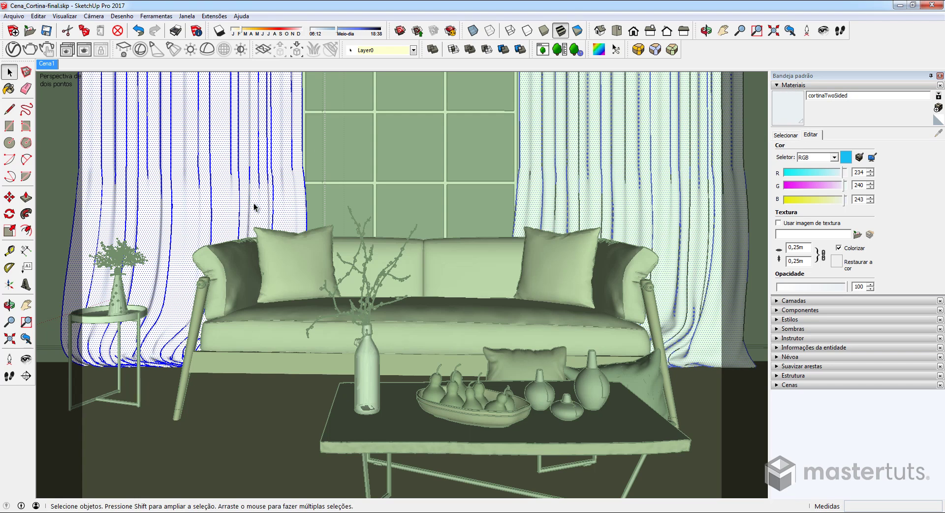
key(Escape)
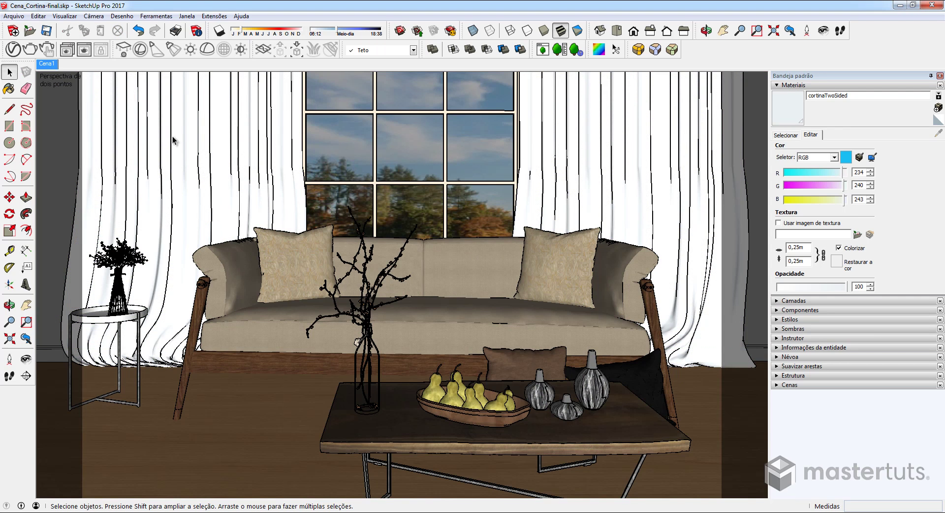
- Render the living room in V-Ray, then region-render the left curtain area
click(84, 50)
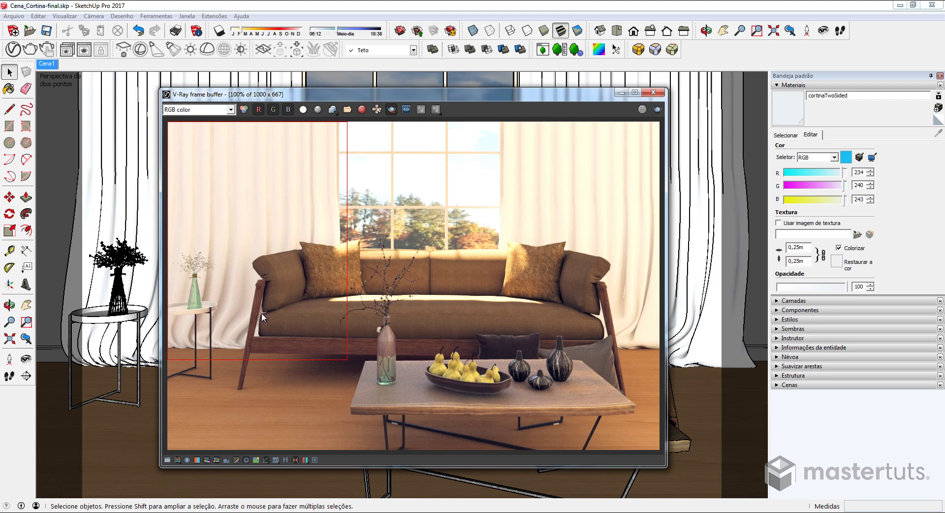
click(657, 110)
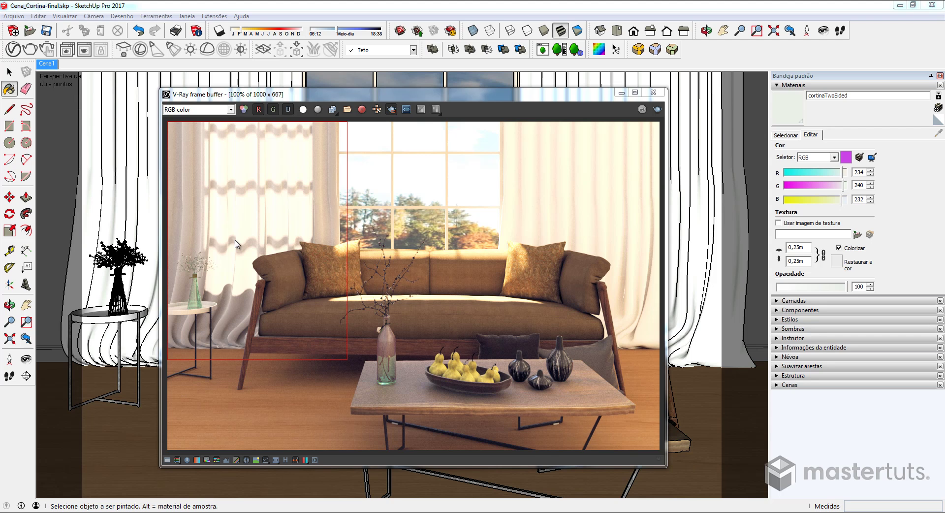
- Attach a Falloff texture to the cortina material's refraction
click(14, 50)
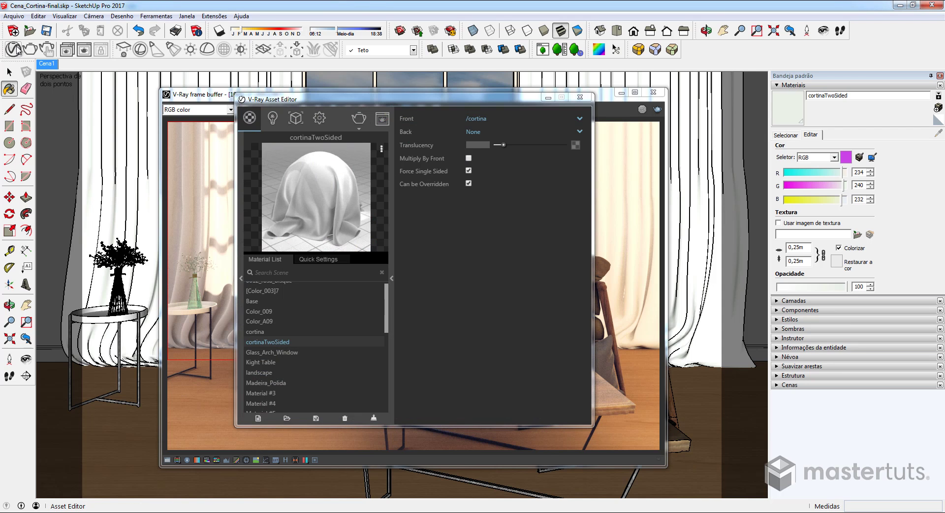
click(256, 332)
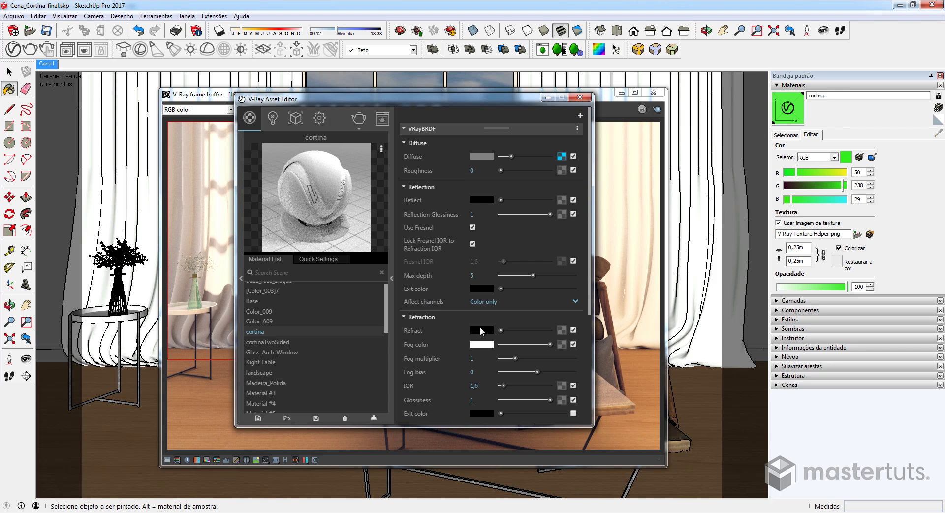
click(561, 331)
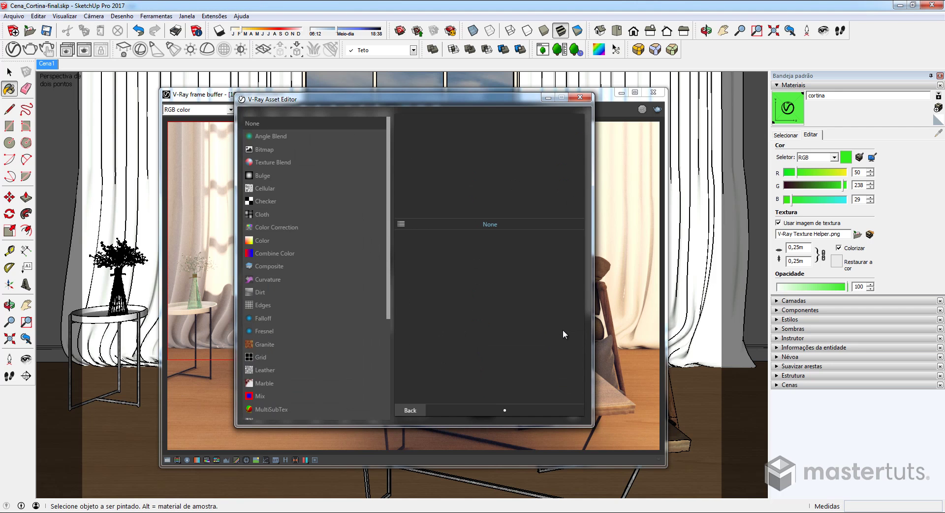
click(270, 318)
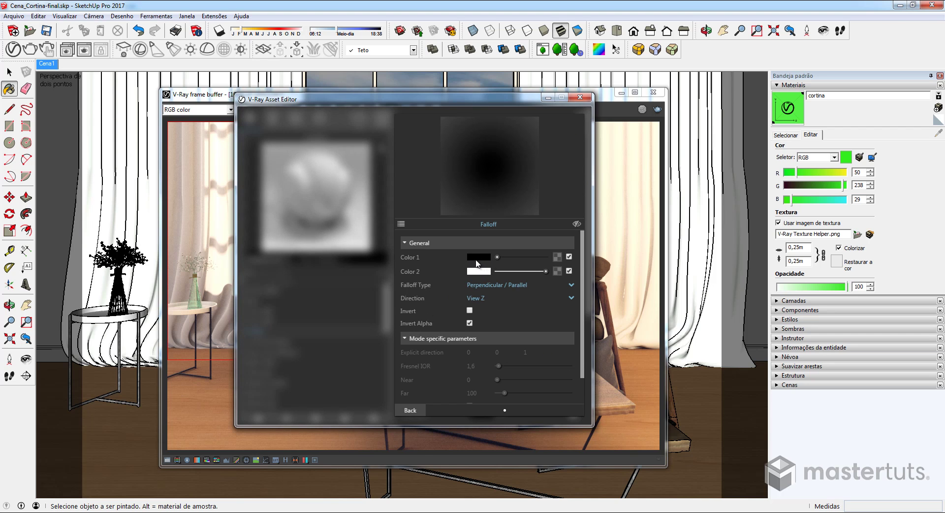
- Make the Falloff blend from grey 160, 160, 160 (Color 1) to black (Color 2)
drag(477, 260, 478, 272)
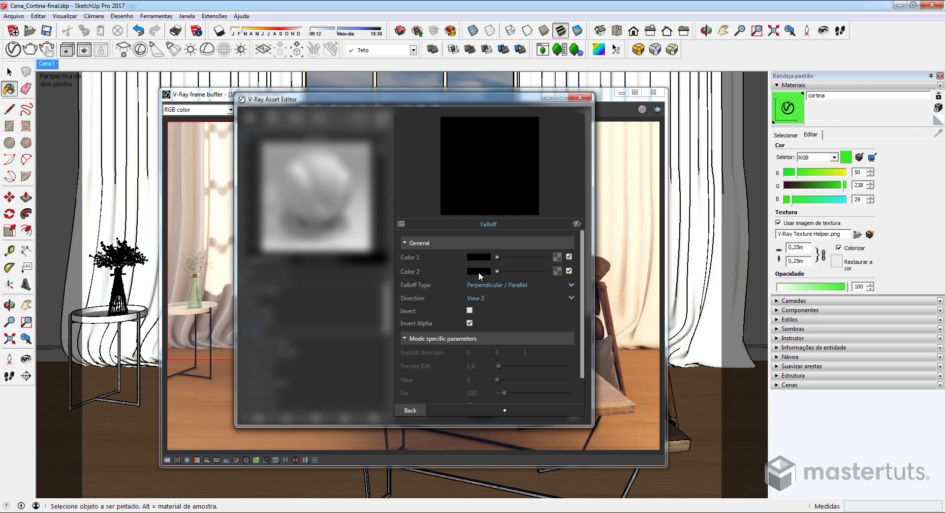
click(478, 272)
text(16)
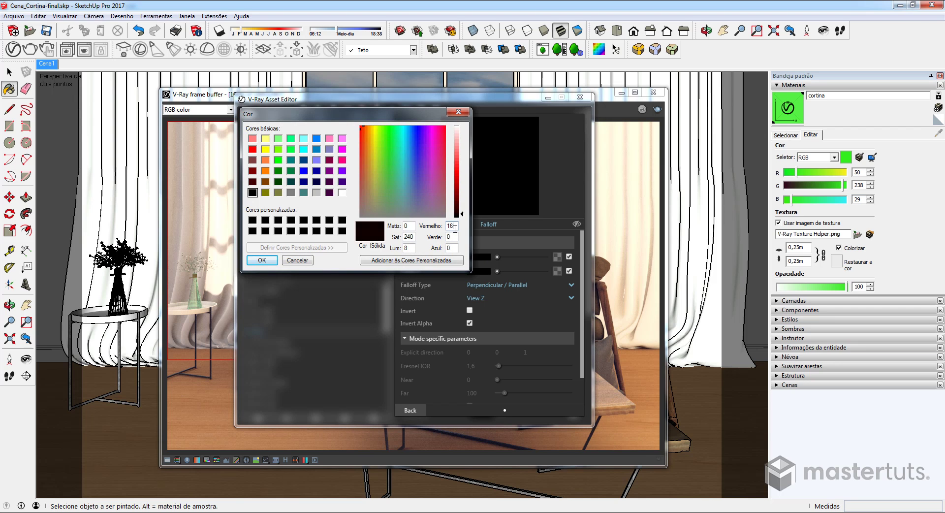
text(0)
key(Tab)
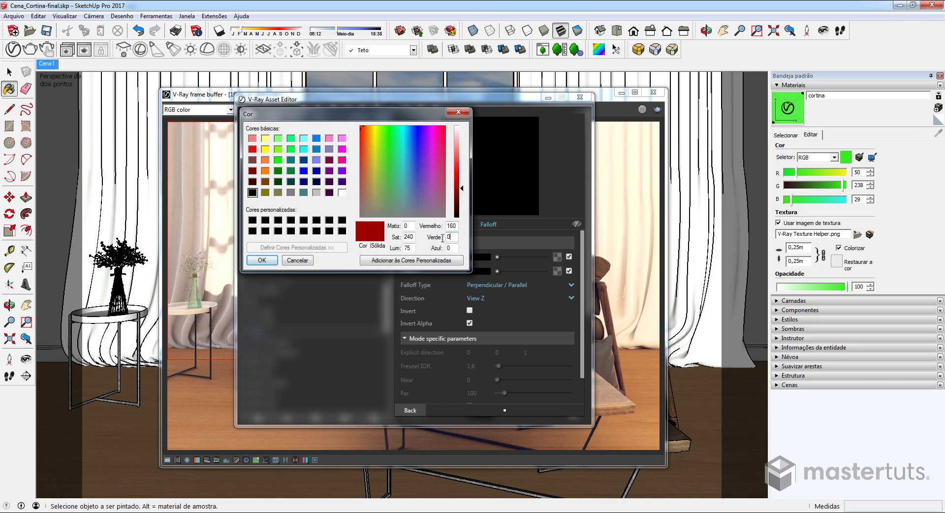
text(160)
key(Tab)
text(1)
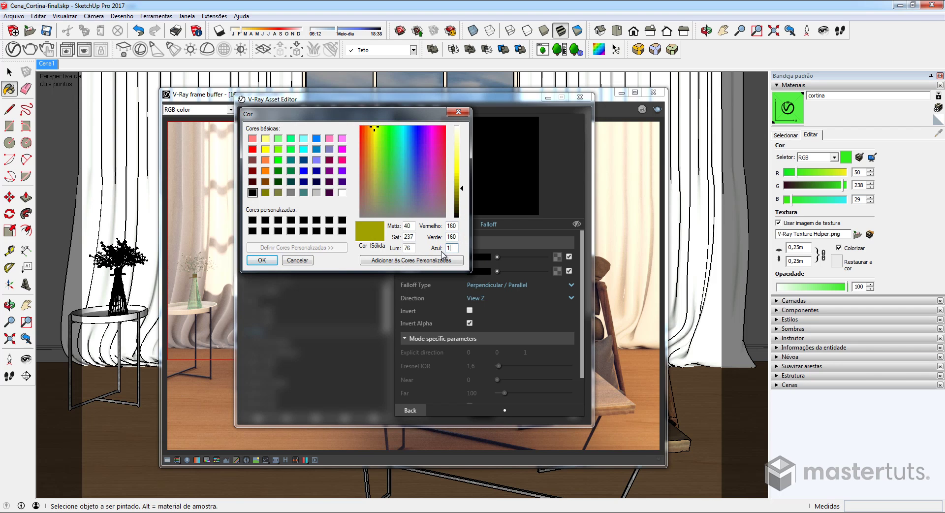
text(60)
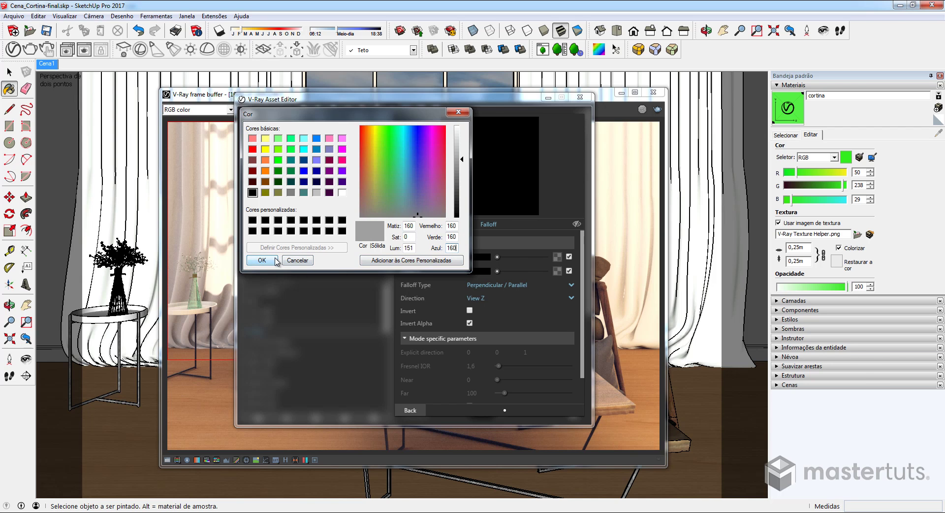
click(276, 261)
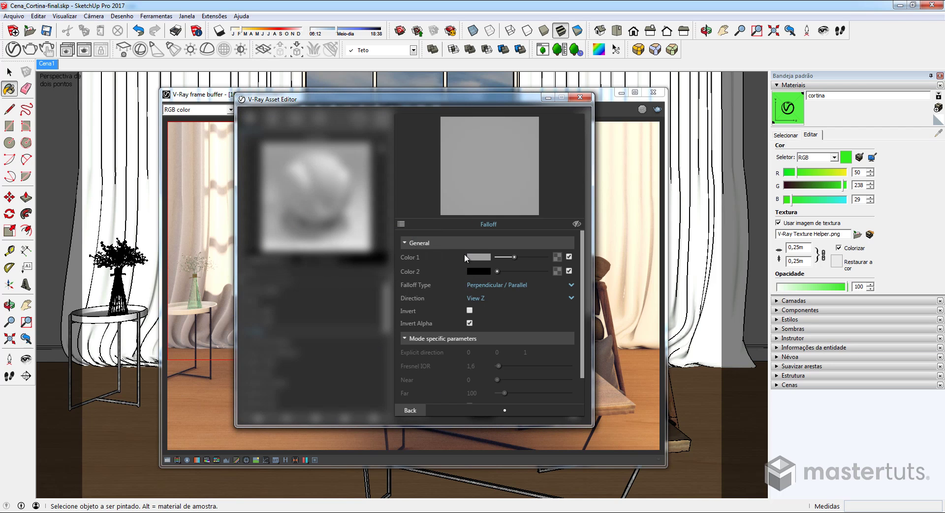
- Set cortina's refraction IOR to 1, then select the cortinaTwoSided material
click(410, 411)
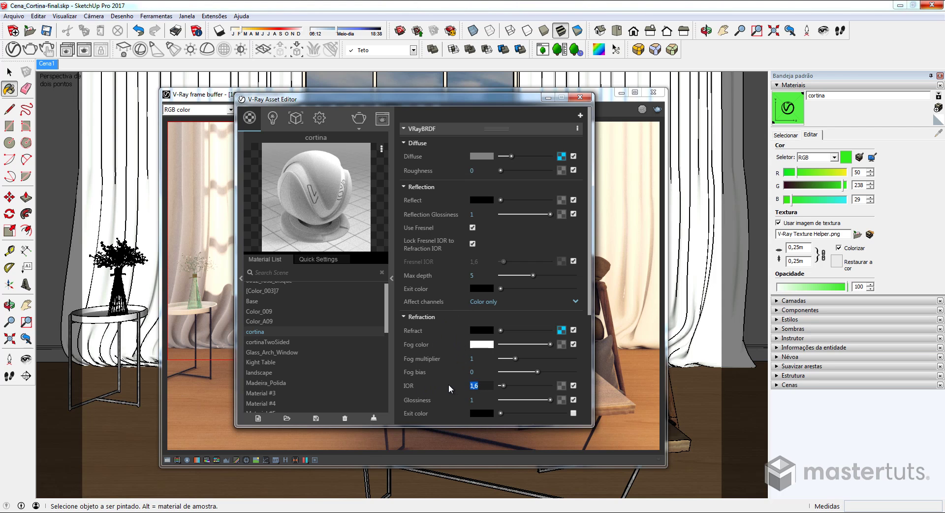
text(1)
key(Return)
click(268, 342)
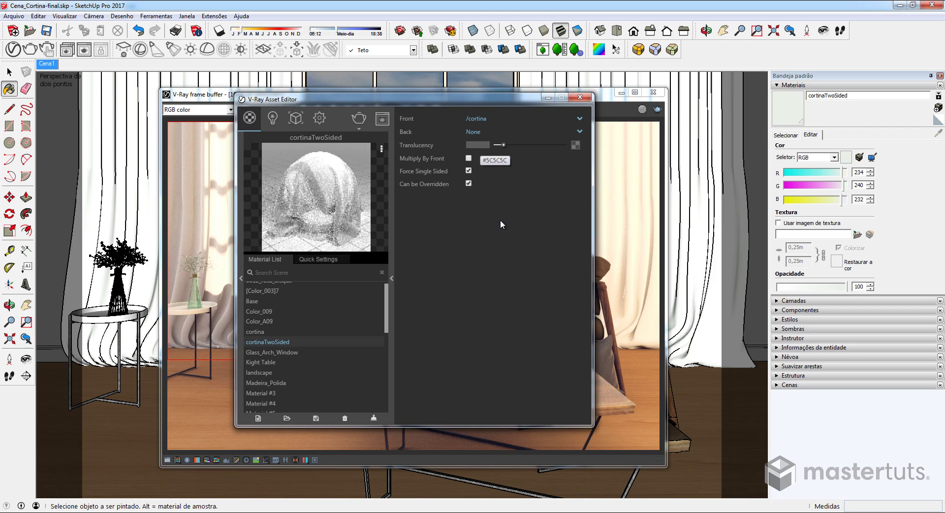
- Change cortinaTwoSided's translucency colour to dark grey 47, 47, 47
click(481, 145)
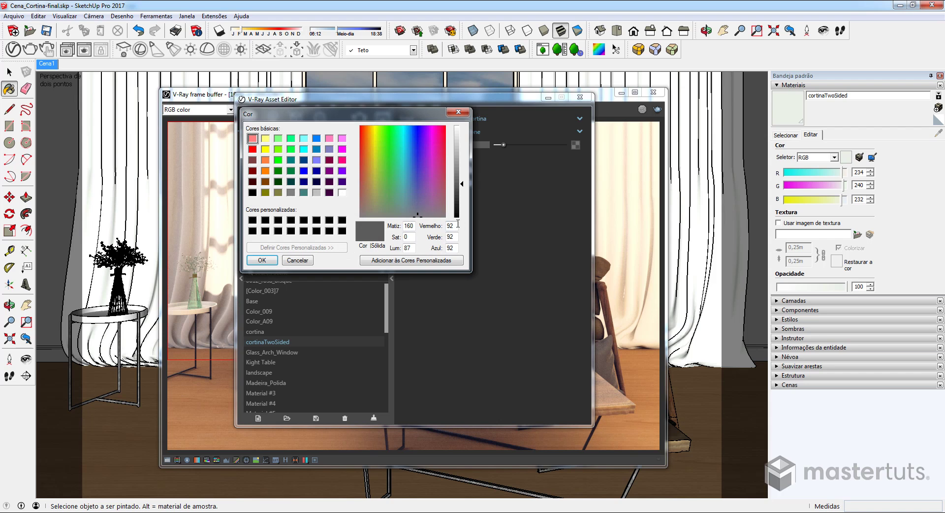
double_click(450, 225)
text(47)
double_click(450, 237)
text(47)
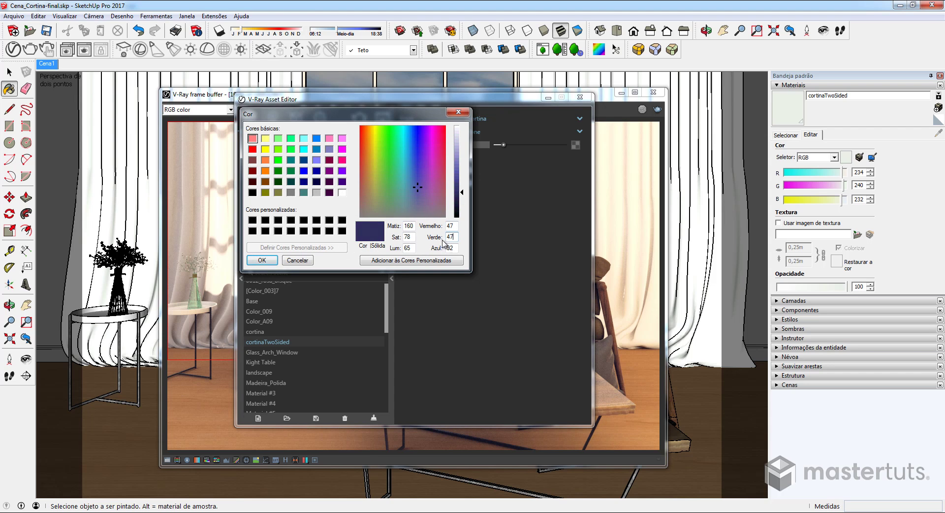
double_click(450, 248)
text(47)
click(267, 260)
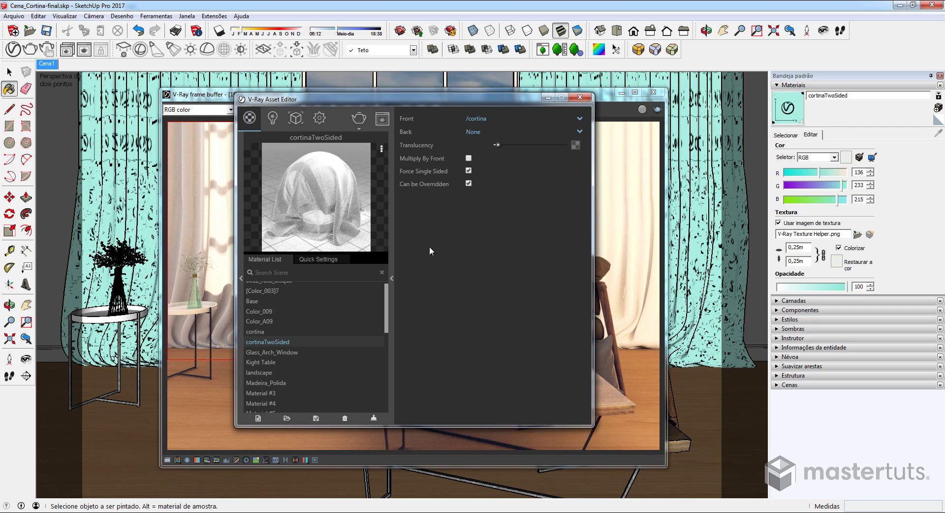
- Close the Asset Editor and re-render the curtain region with the new material
click(580, 97)
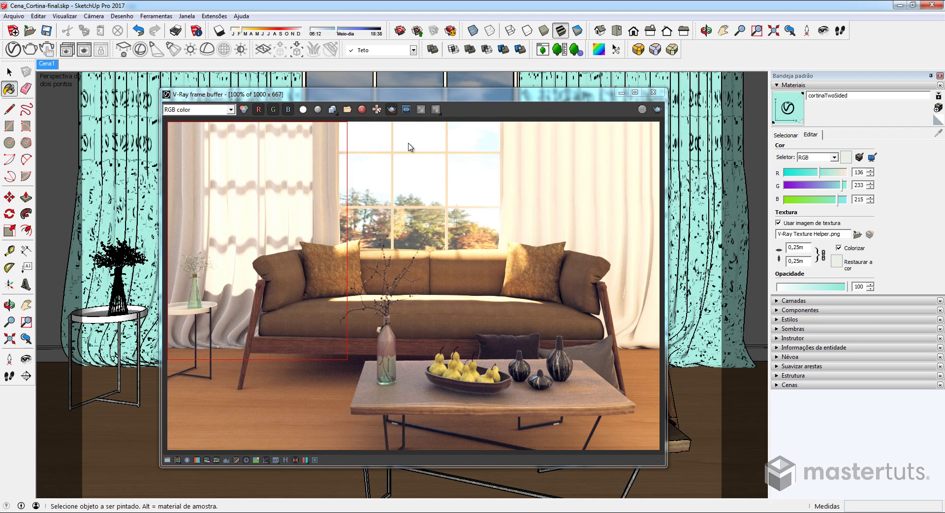
click(657, 109)
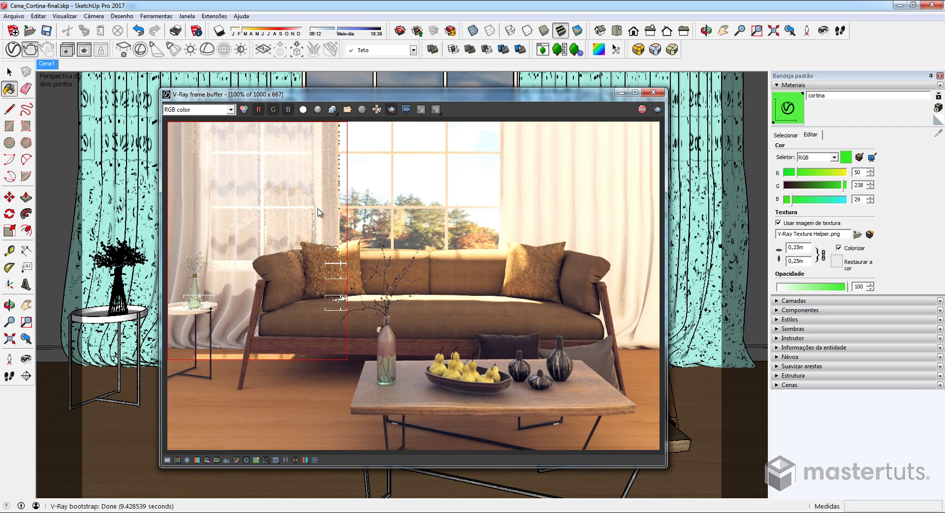
scroll(284, 237, up, 2)
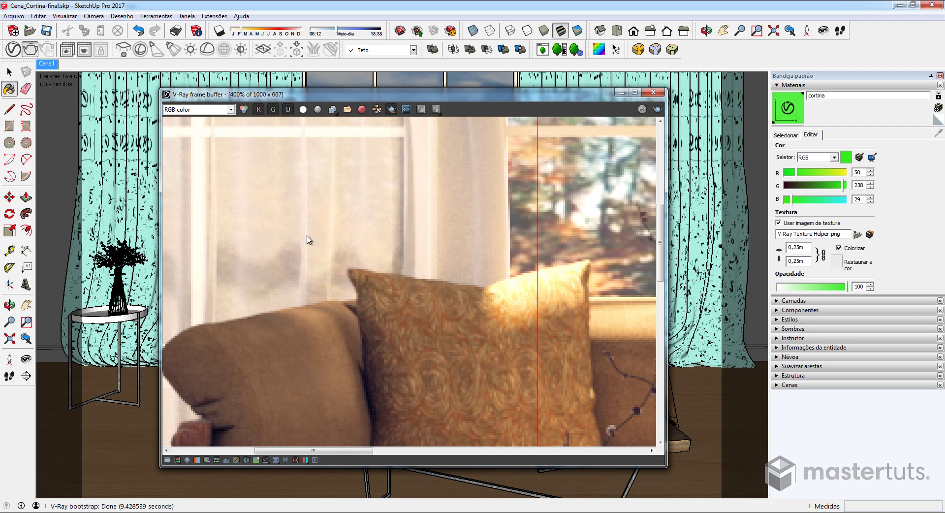
scroll(437, 278, down, 1)
scroll(439, 279, down, 1)
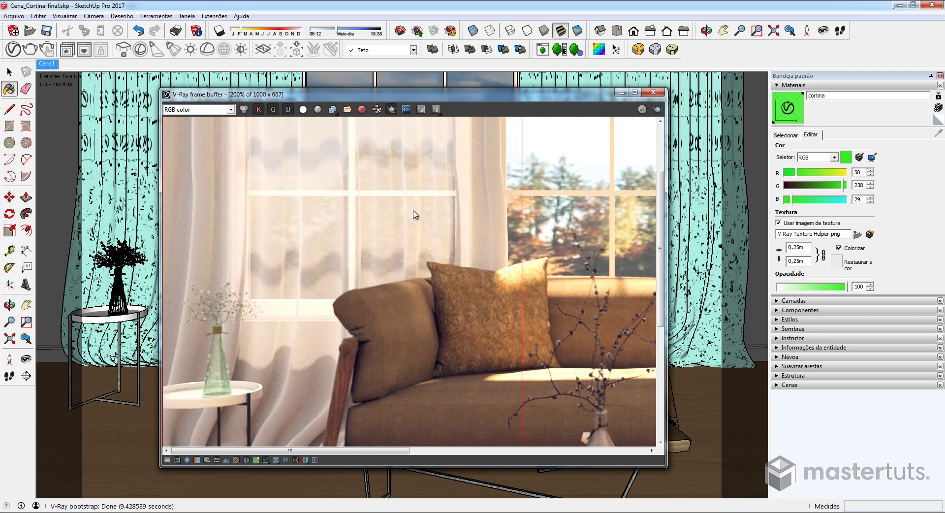
middle_drag(384, 266, 383, 200)
scroll(386, 257, up, 2)
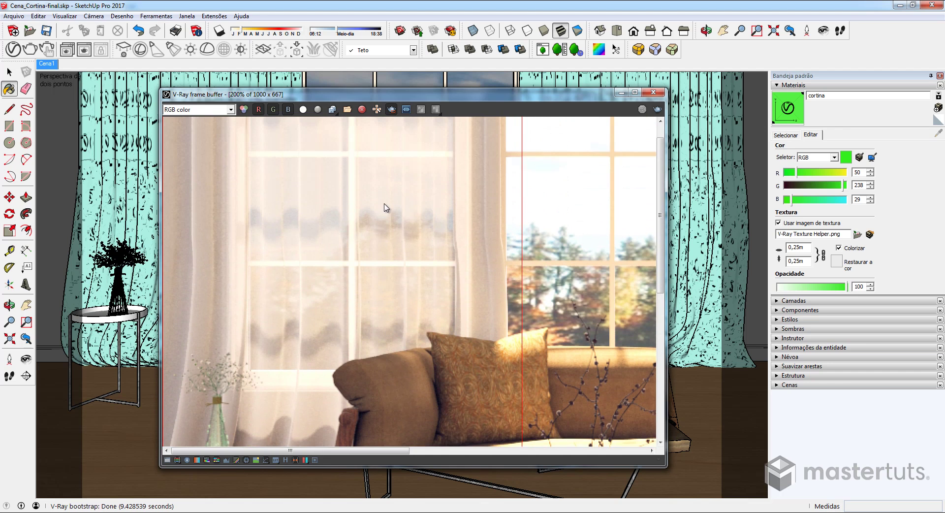
scroll(385, 221, up, 1)
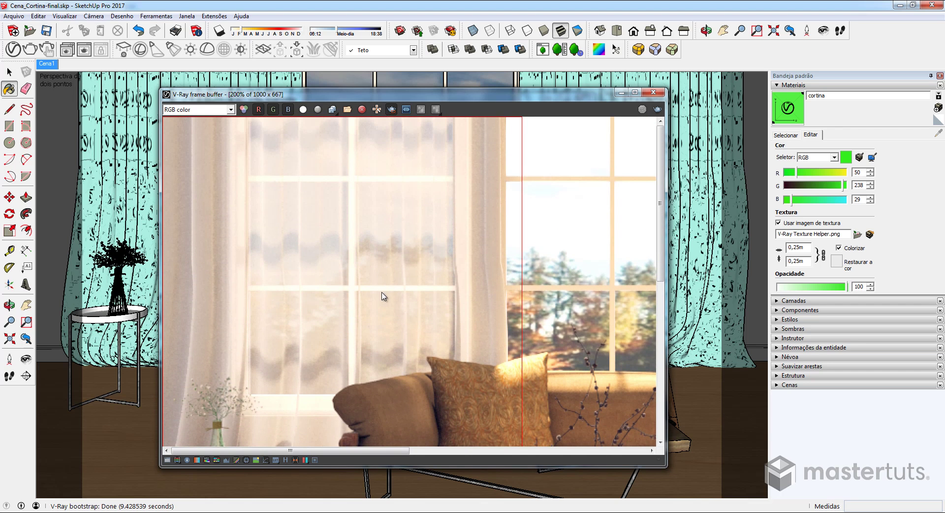
scroll(383, 296, down, 1)
scroll(386, 238, down, 1)
scroll(389, 207, down, 1)
scroll(392, 177, down, 1)
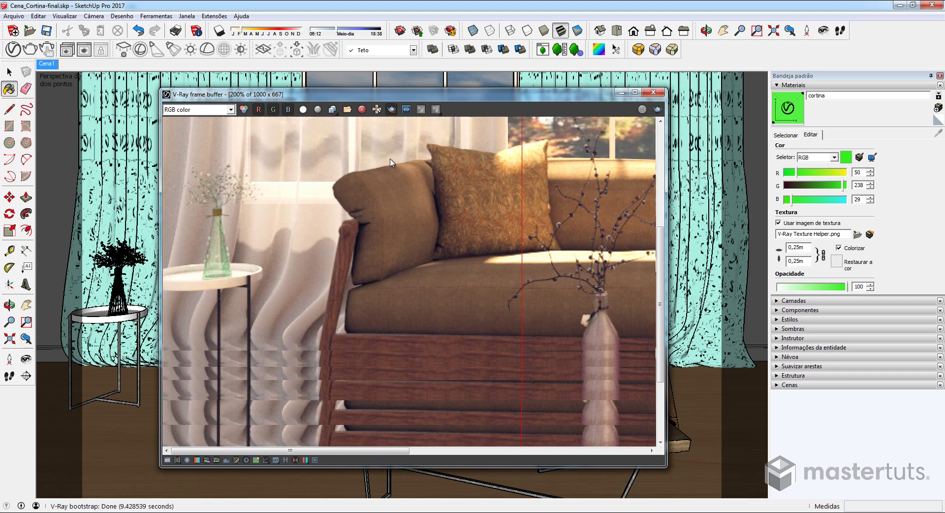
scroll(384, 251, down, 1)
scroll(332, 341, down, 1)
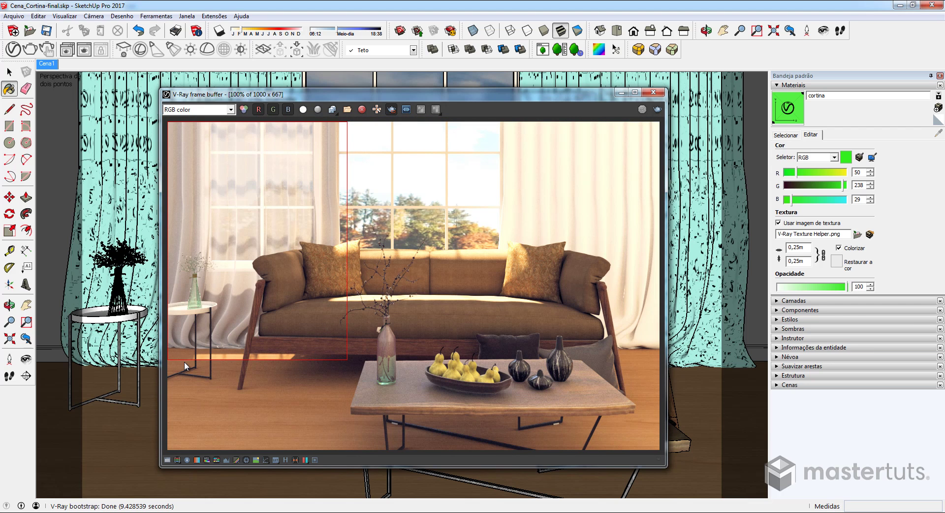